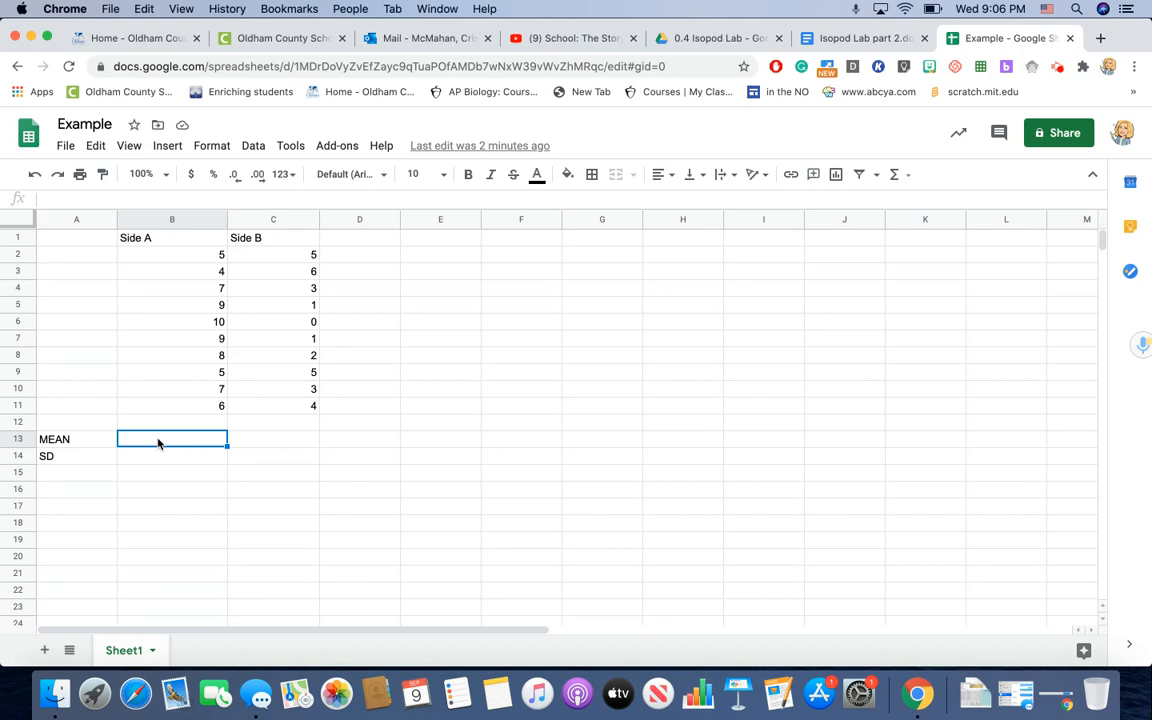
Step: Calculate the Side A mean in B13 with the AVERAGE function over B2:B11
{"action": "type", "text": "="}
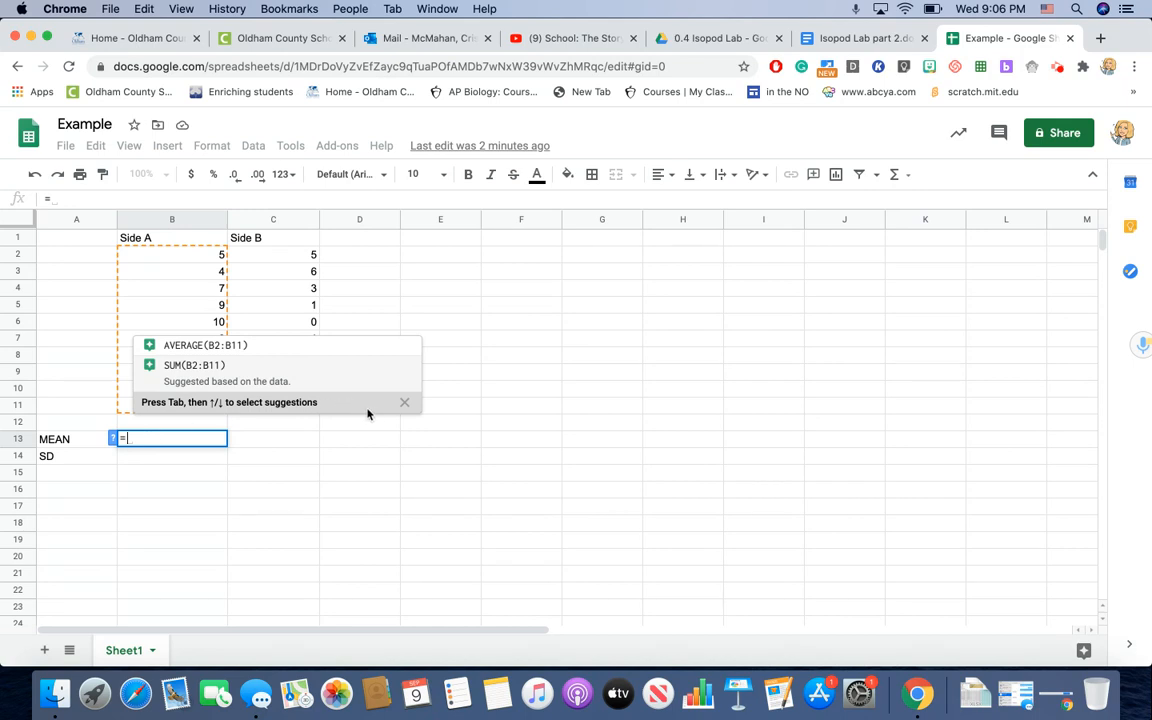
{"action": "left_click", "coordinate": [404, 402]}
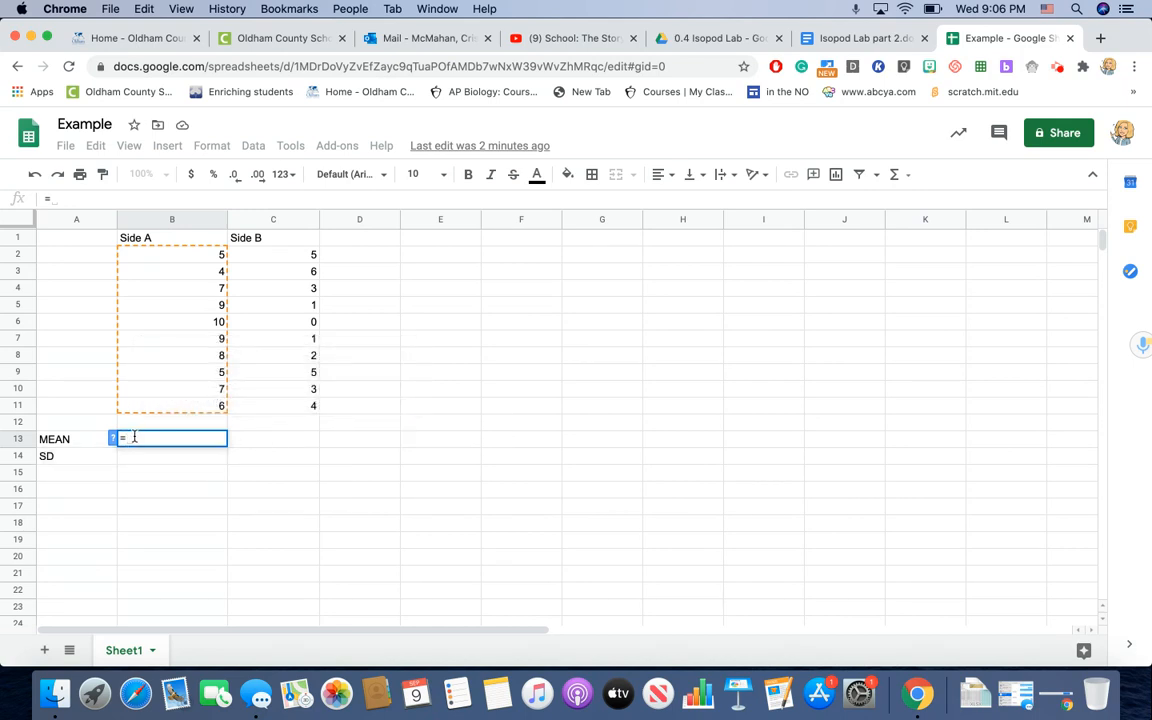
{"action": "type", "text": "("}
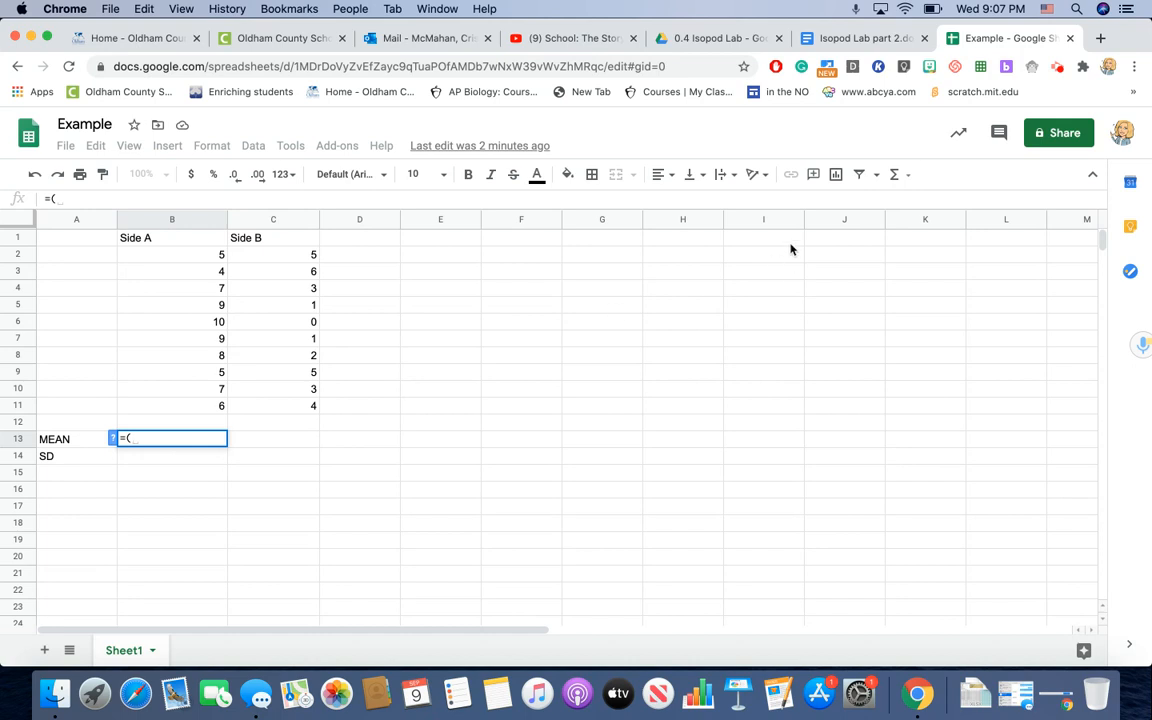
{"action": "left_click", "coordinate": [907, 177]}
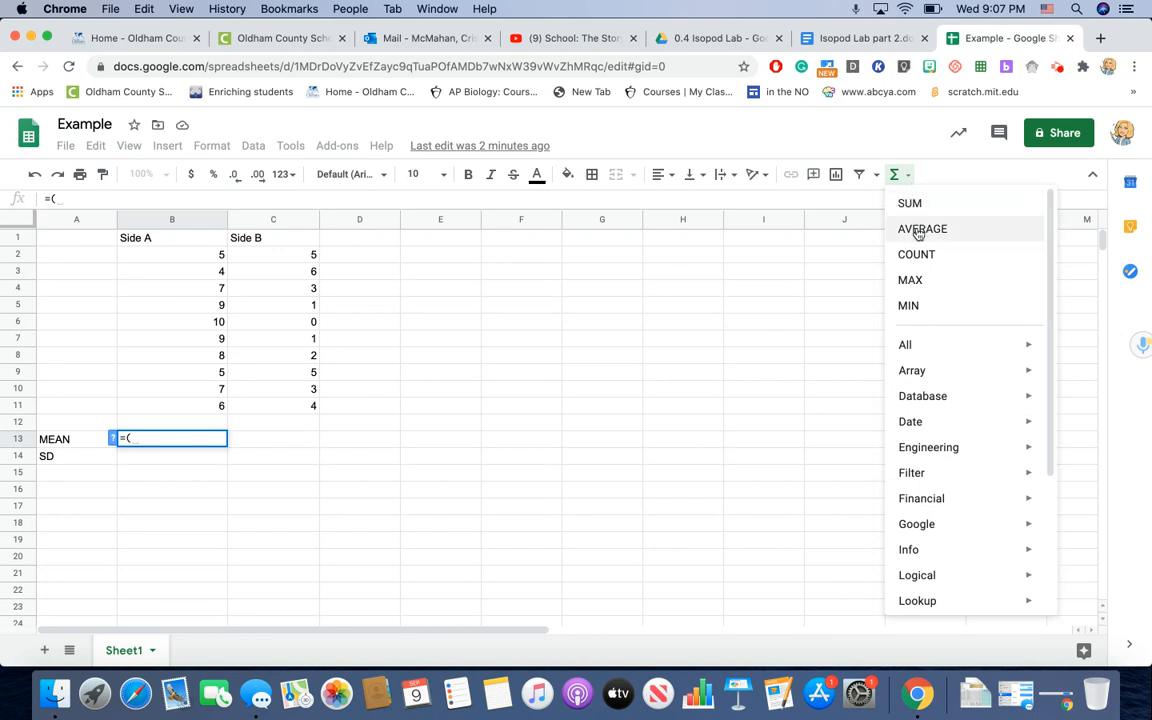
{"action": "left_click", "coordinate": [918, 230]}
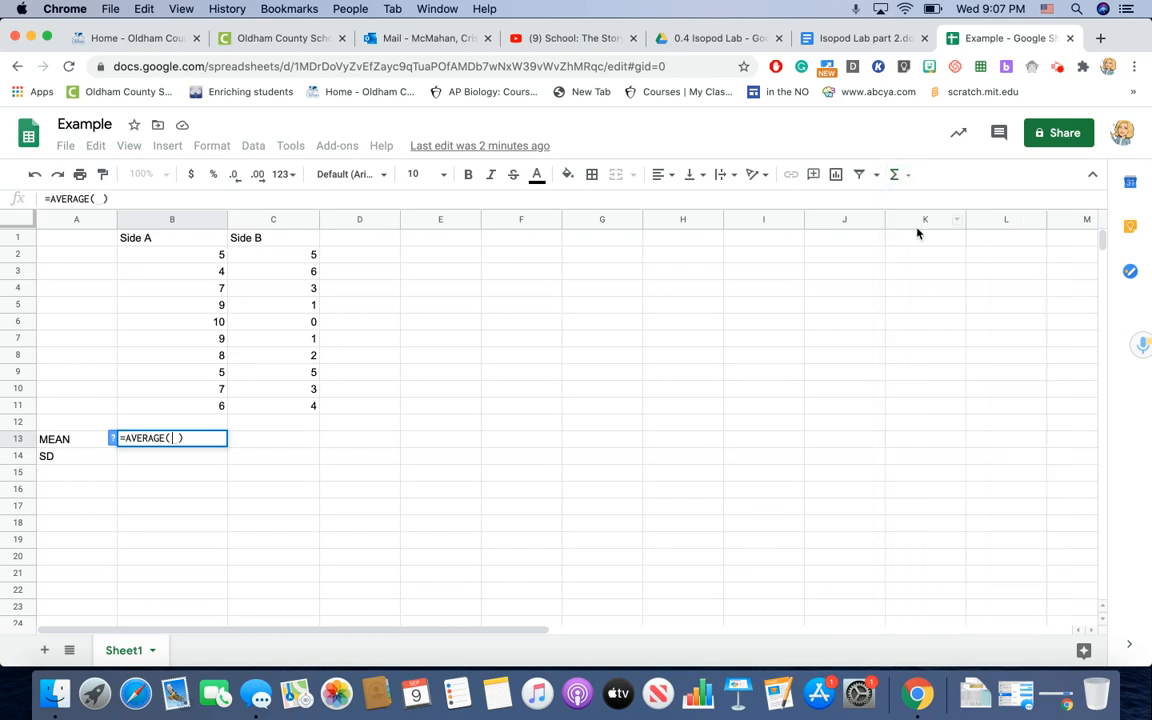
{"action": "left_click", "coordinate": [175, 439]}
{"action": "left_click_drag", "start_coordinate": [202, 258], "coordinate": [186, 415]}
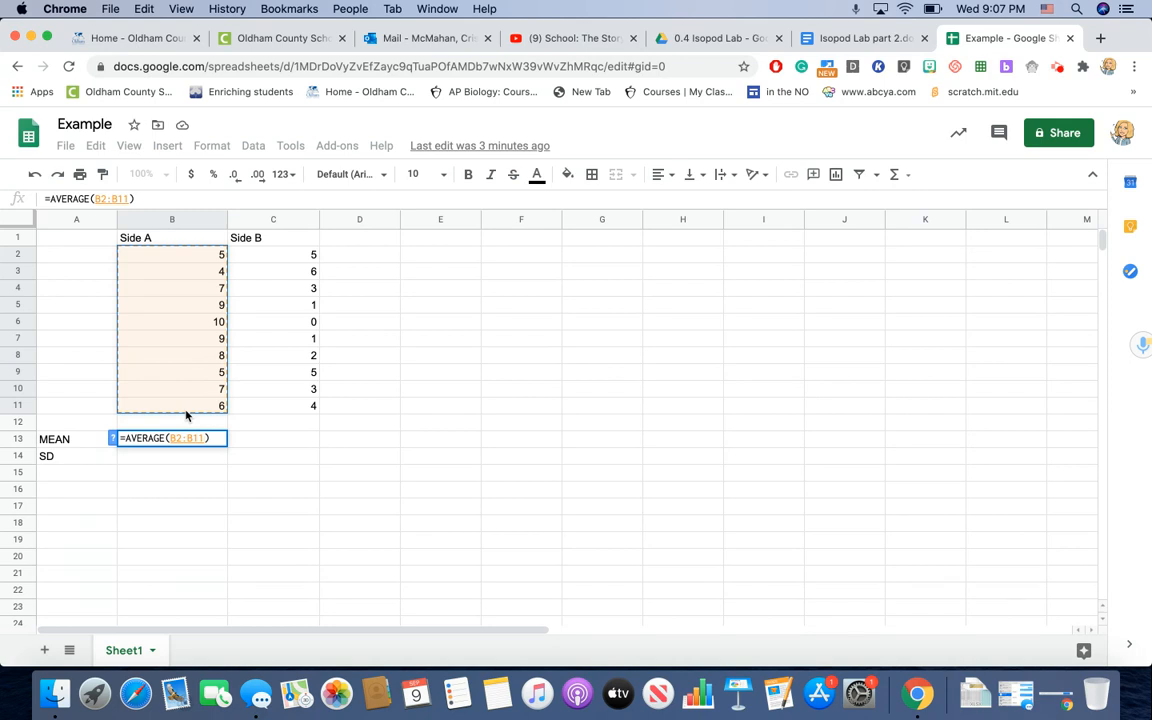
{"action": "key", "text": "Tab"}
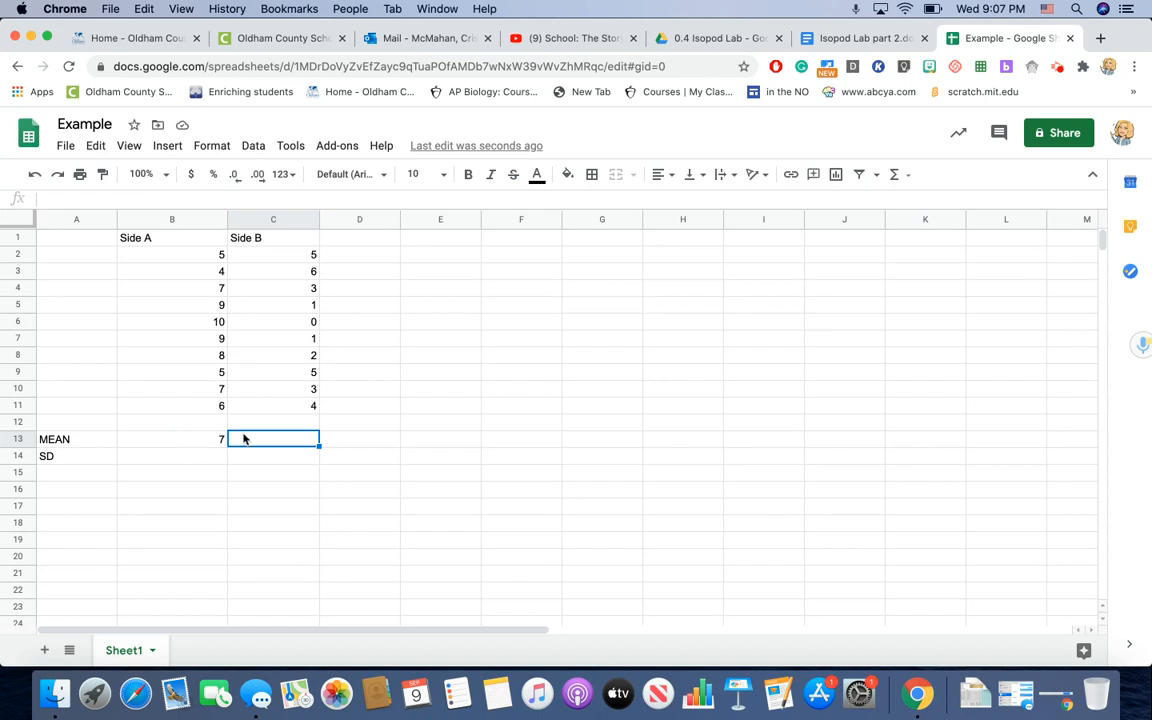
Step: Calculate the Side B mean in C13 with the AVERAGE function over C2:C11
{"action": "type", "text": "="}
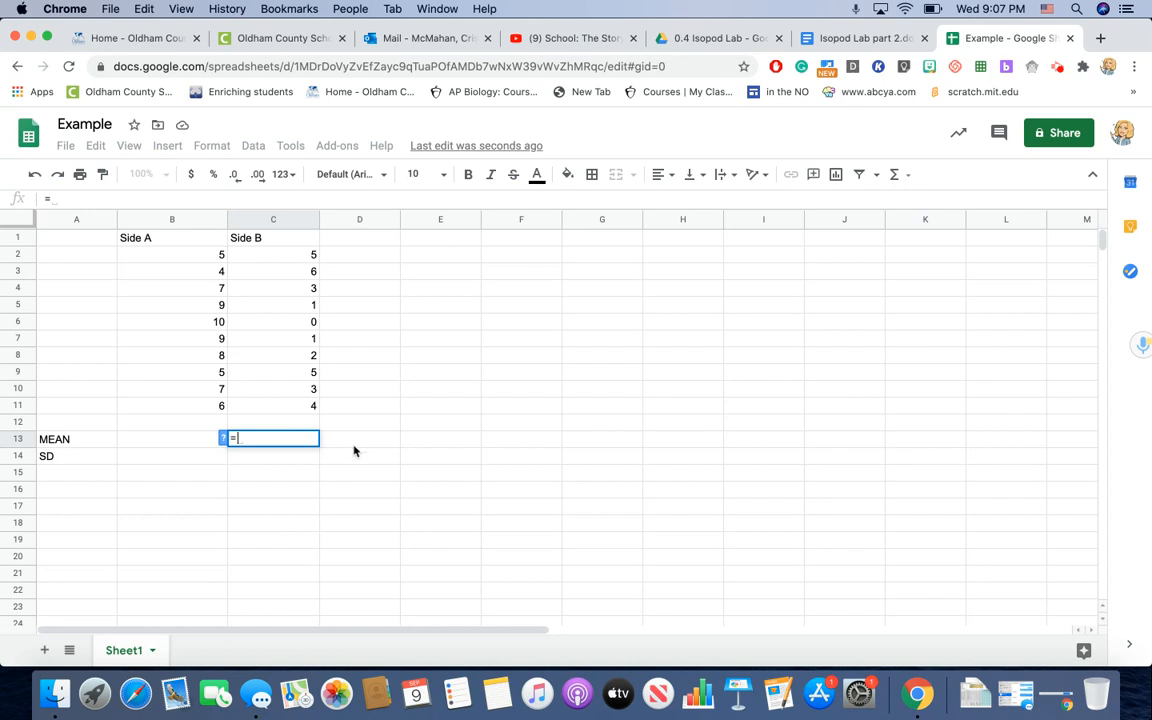
{"action": "left_click", "coordinate": [903, 177]}
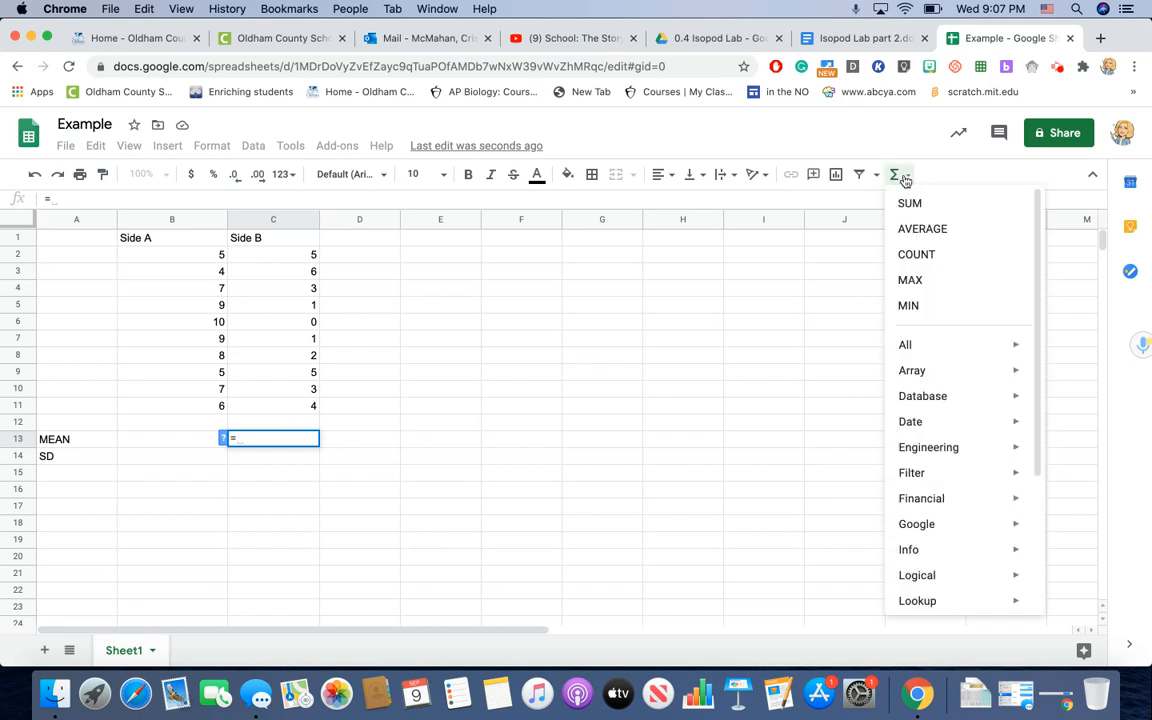
{"action": "left_click", "coordinate": [915, 230]}
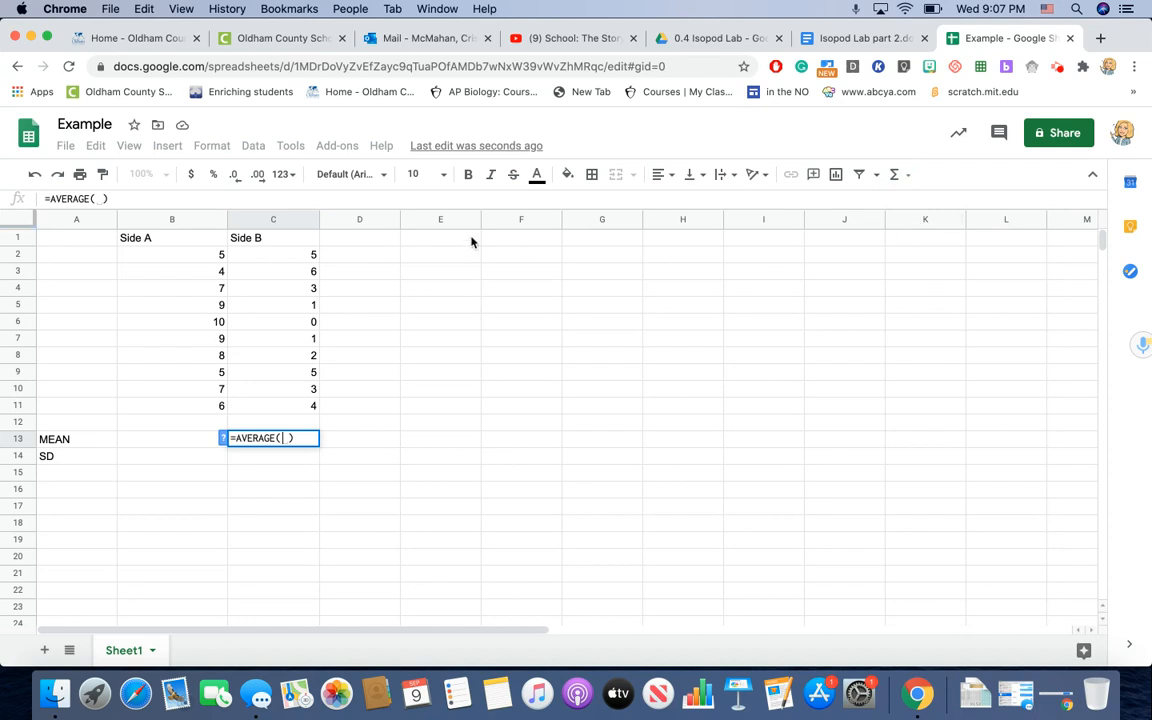
{"action": "left_click_drag", "start_coordinate": [300, 256], "coordinate": [293, 408]}
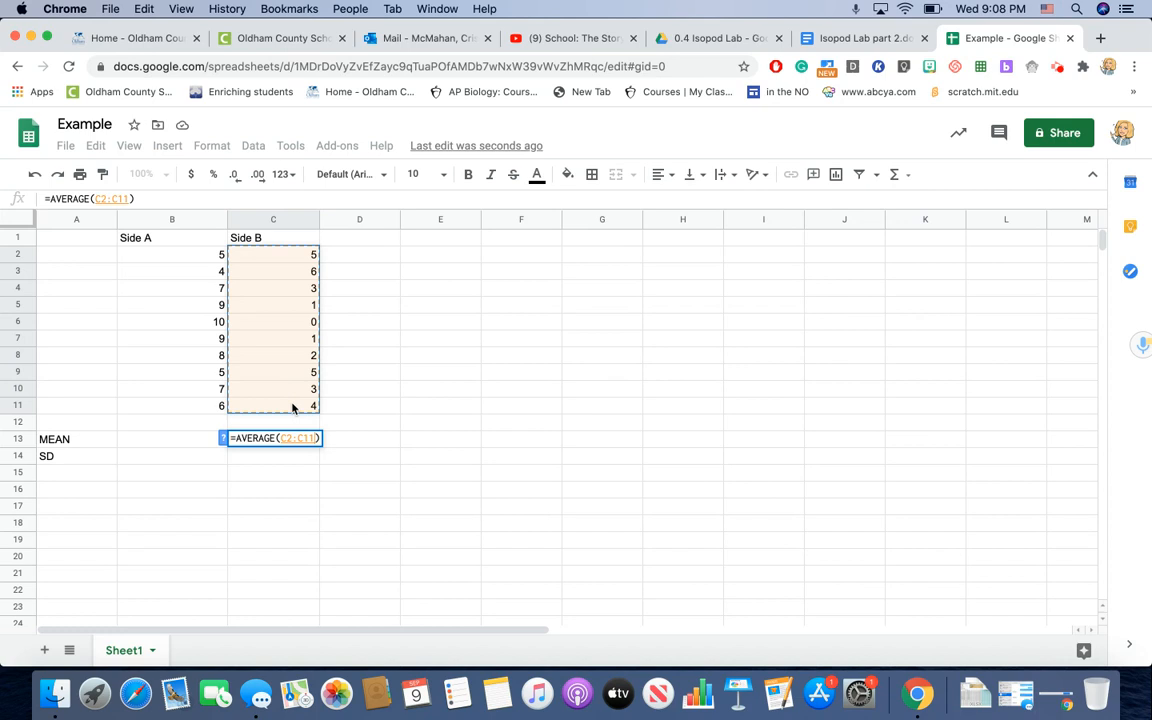
{"action": "key", "text": "Tab"}
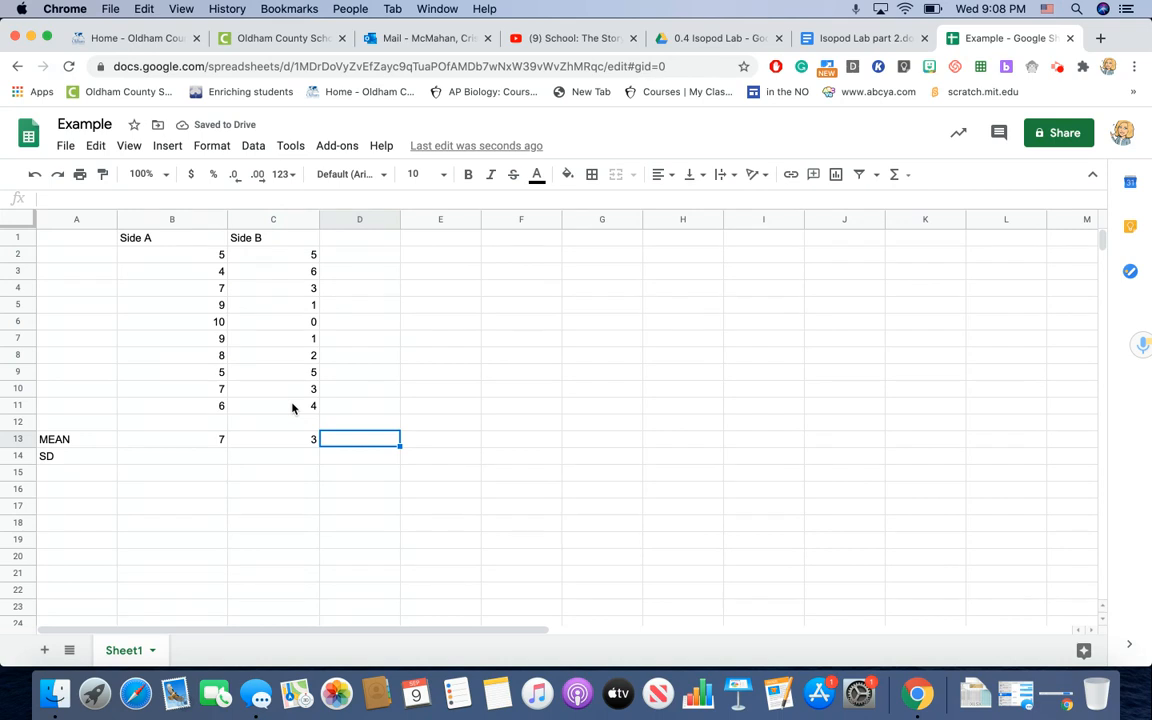
Step: Calculate the Side A standard deviation in B14 with the STDEV function over B2:B11
{"action": "key", "text": "Return"}
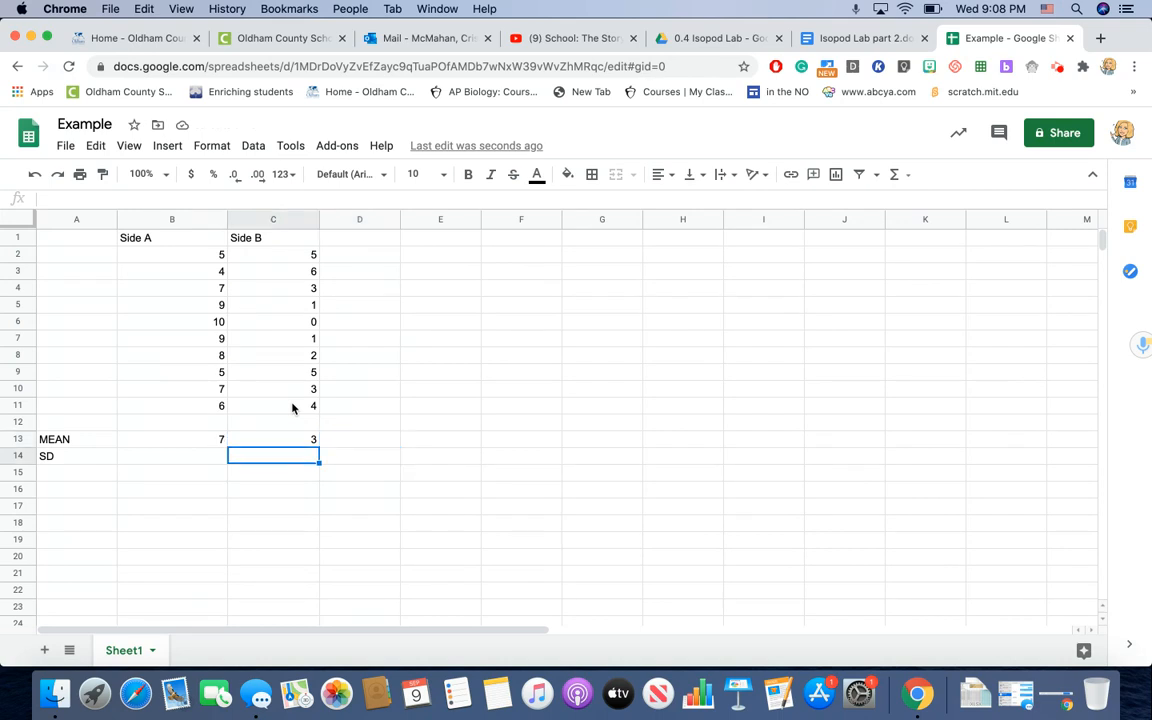
{"action": "key", "text": "Left"}
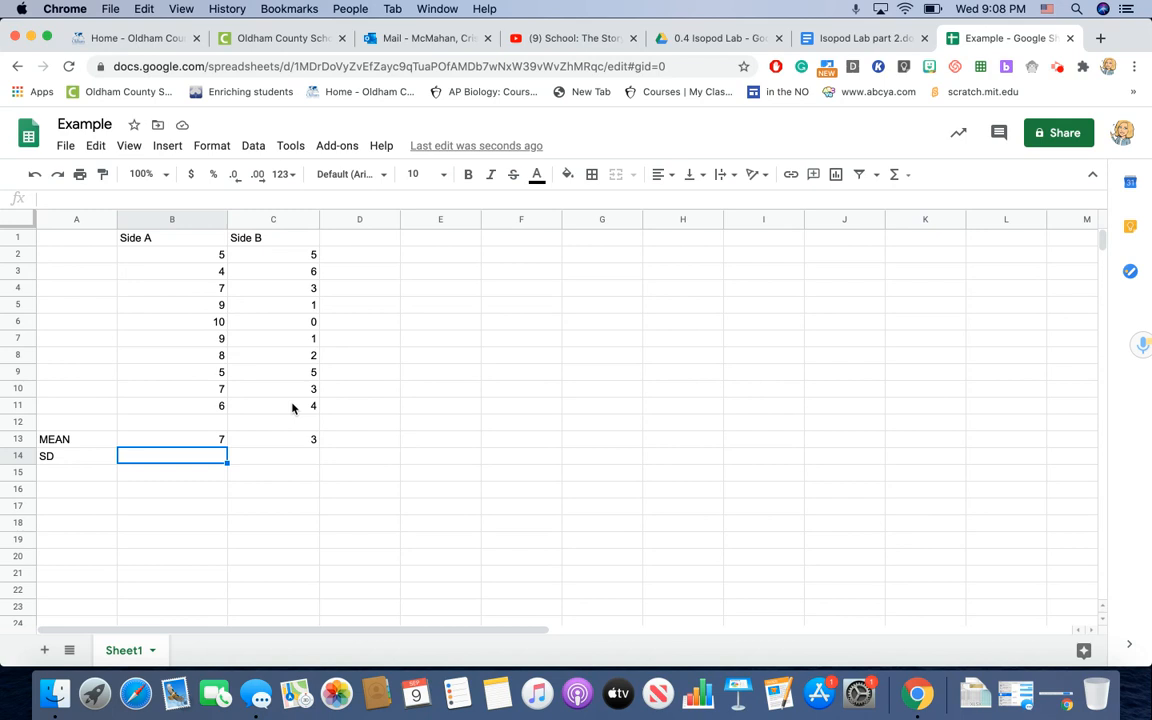
{"action": "type", "text": "="}
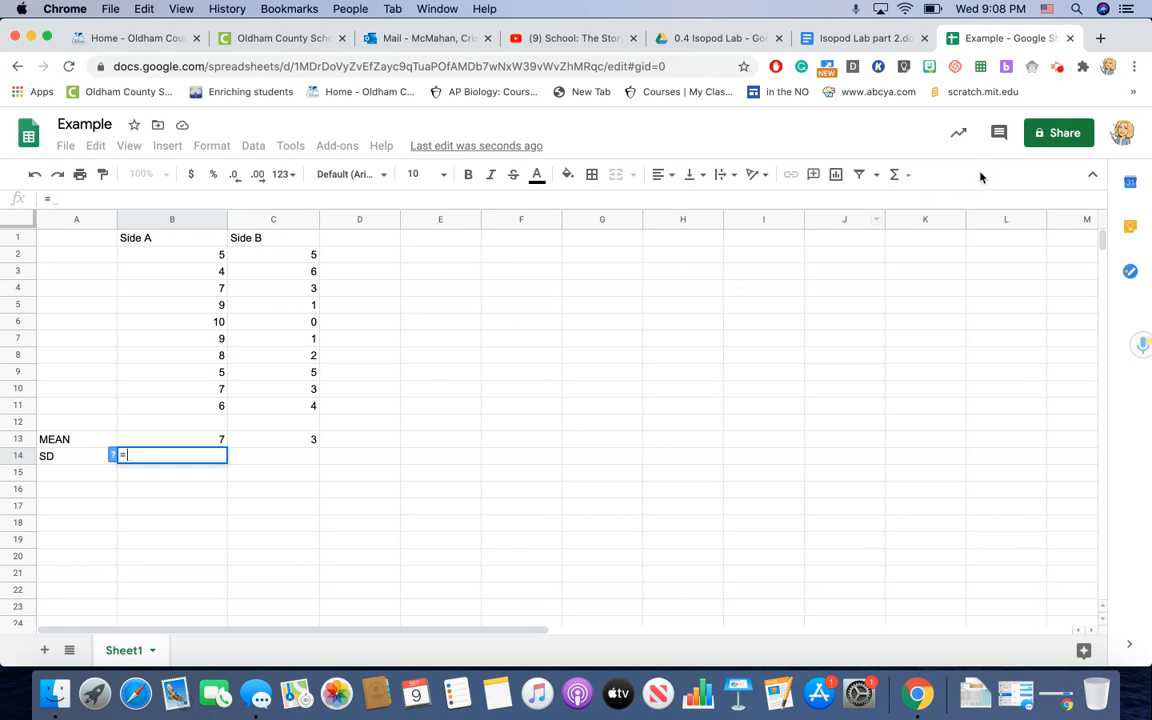
{"action": "left_click", "coordinate": [908, 178]}
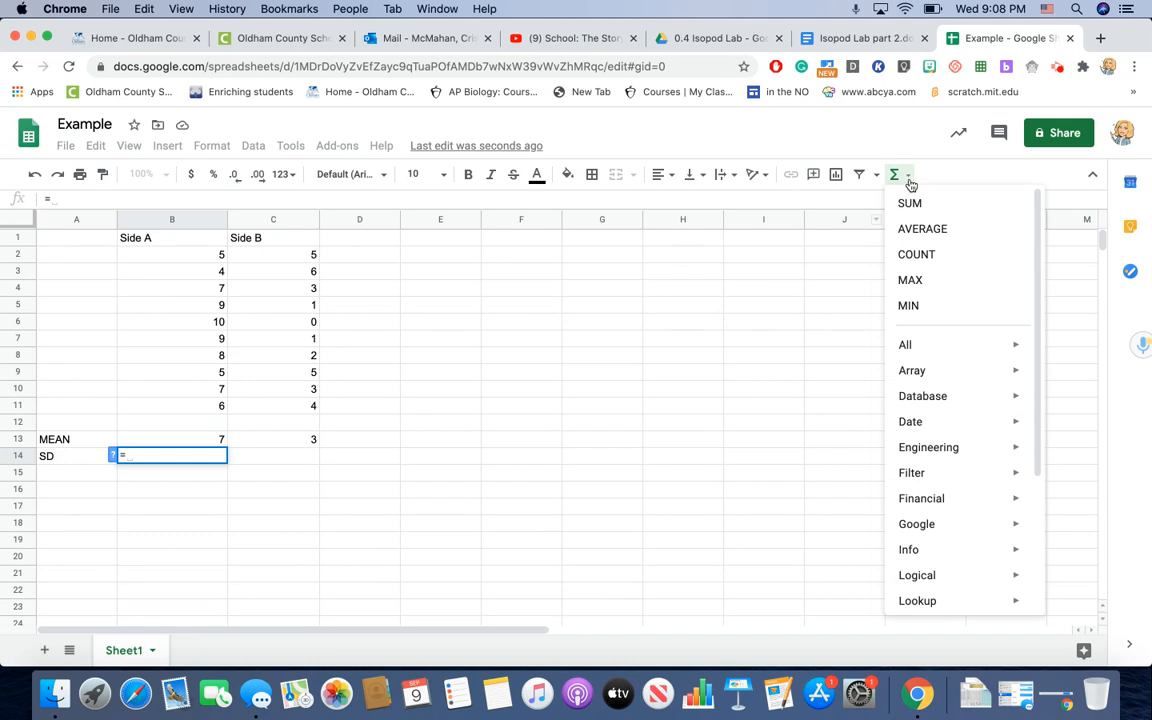
{"action": "mouse_move", "coordinate": [908, 346]}
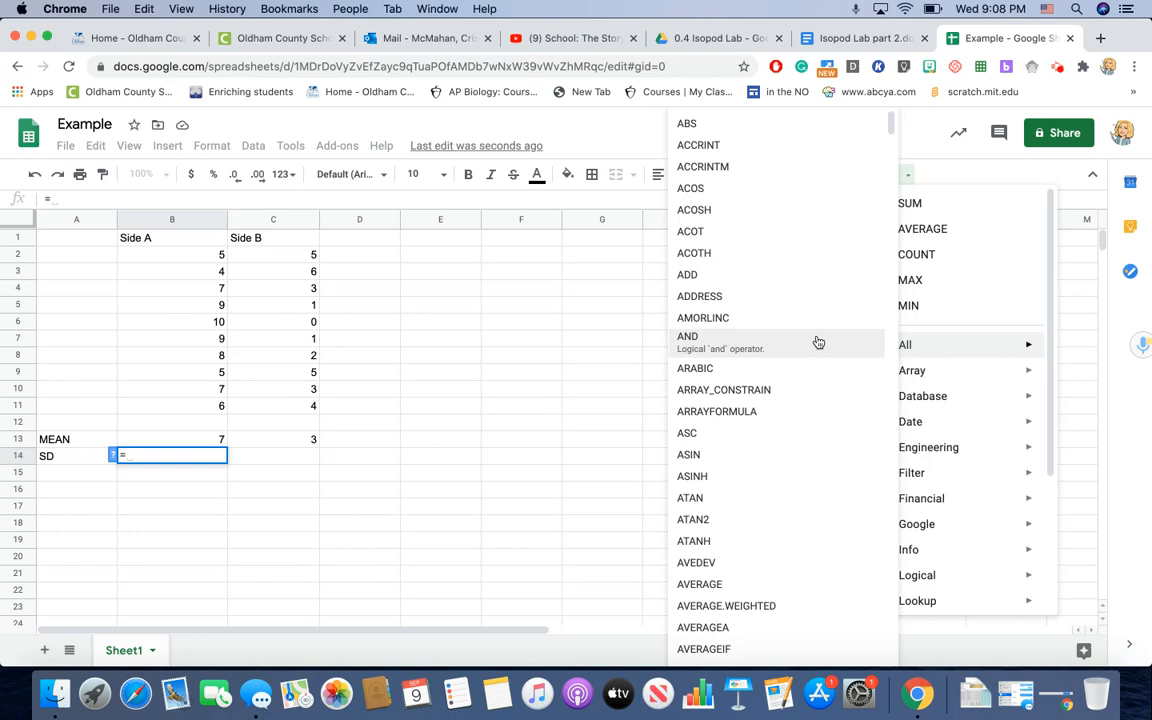
{"action": "scroll", "coordinate": [818, 342], "scroll_direction": "down", "scroll_amount": 15}
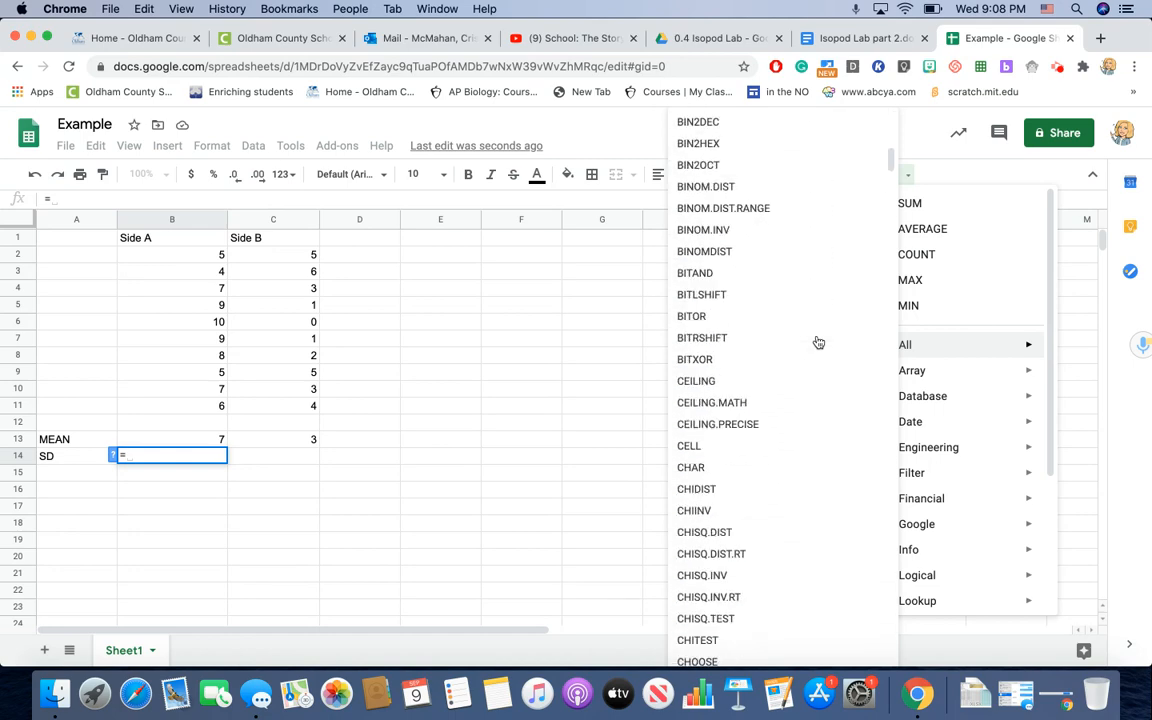
{"action": "scroll", "coordinate": [818, 342], "scroll_direction": "down", "scroll_amount": 20}
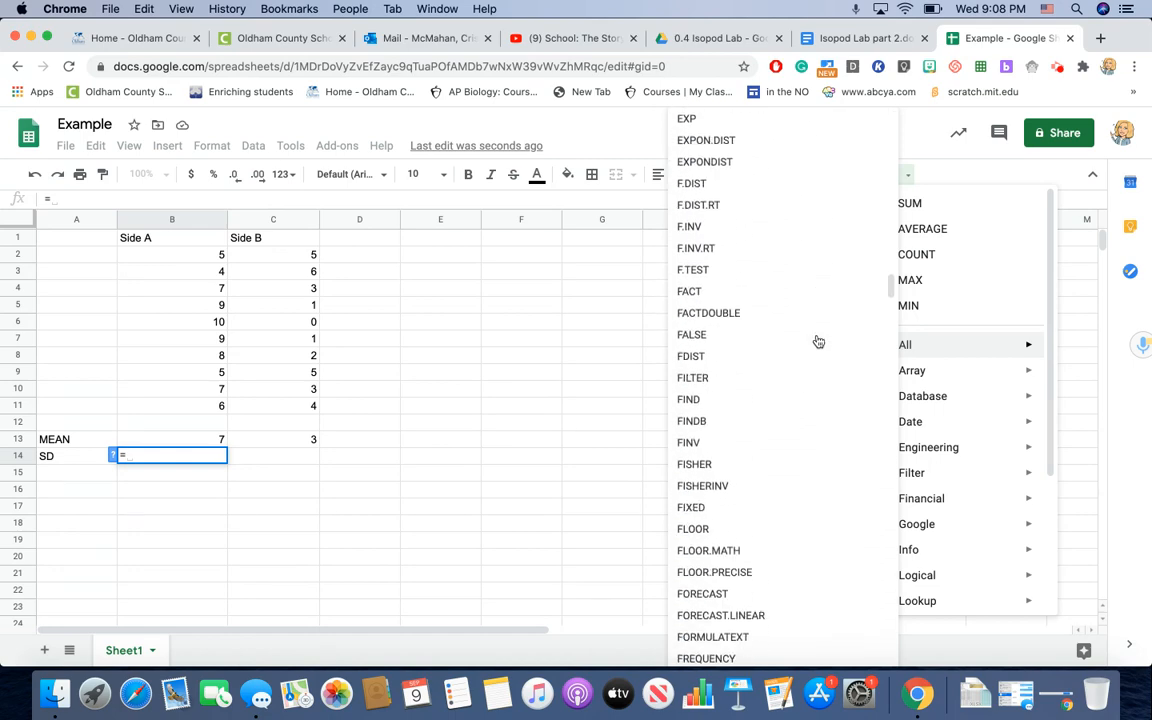
{"action": "scroll", "coordinate": [818, 342], "scroll_direction": "down", "scroll_amount": 20}
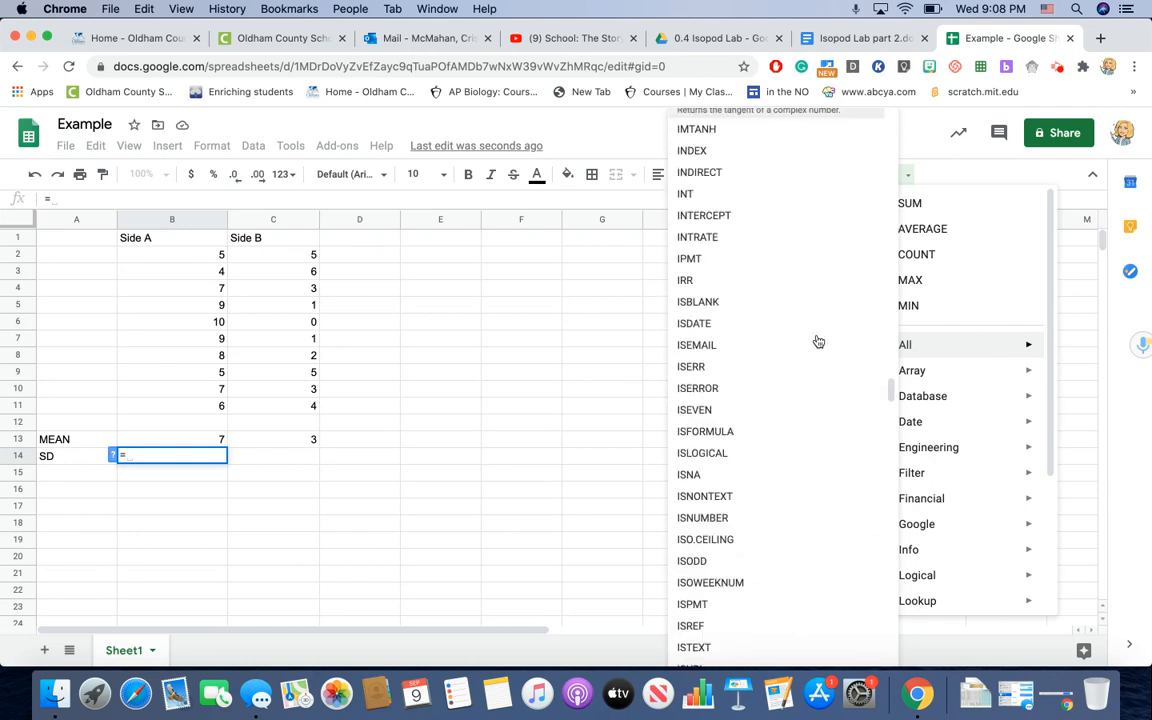
{"action": "scroll", "coordinate": [818, 342], "scroll_direction": "down", "scroll_amount": 6}
{"action": "scroll", "coordinate": [818, 341], "scroll_direction": "down", "scroll_amount": 20}
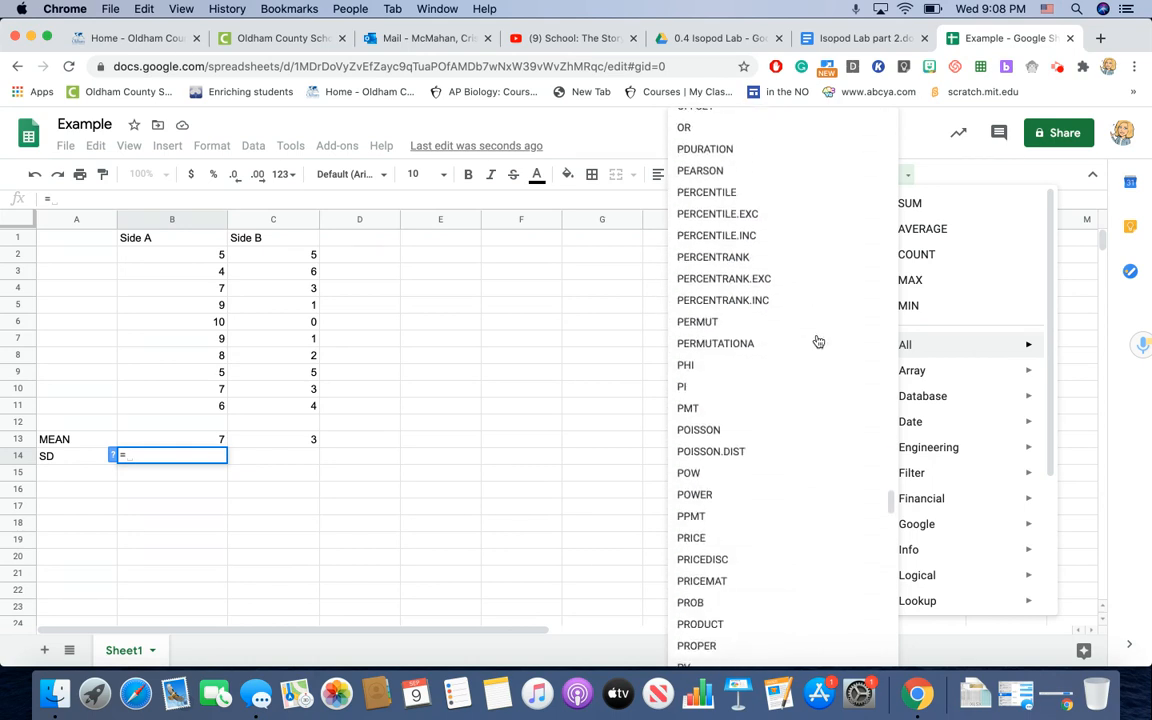
{"action": "scroll", "coordinate": [818, 341], "scroll_direction": "down", "scroll_amount": 20}
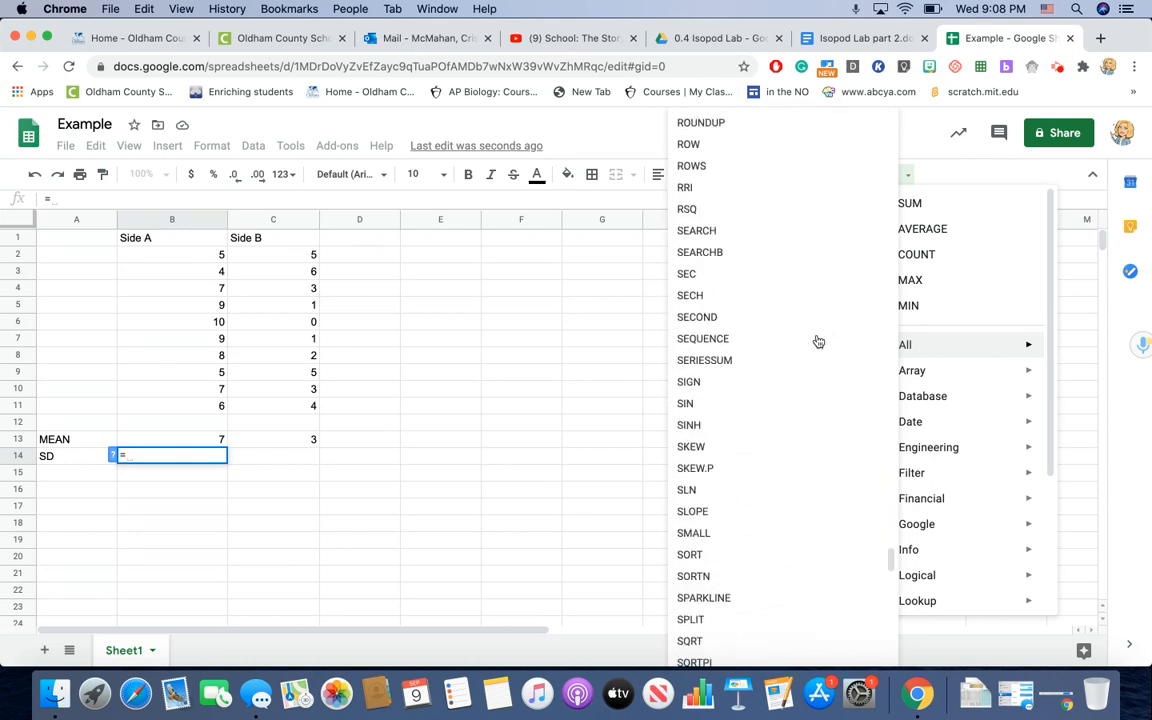
{"action": "scroll", "coordinate": [818, 341], "scroll_direction": "up", "scroll_amount": 2}
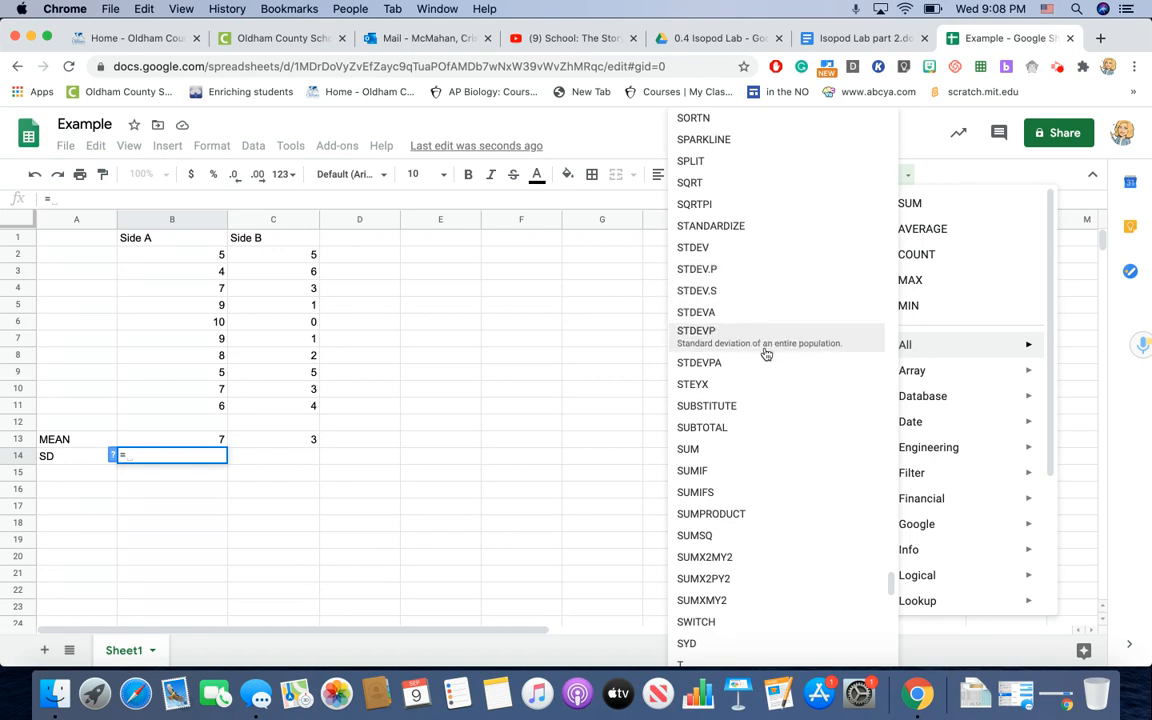
{"action": "left_click", "coordinate": [752, 253]}
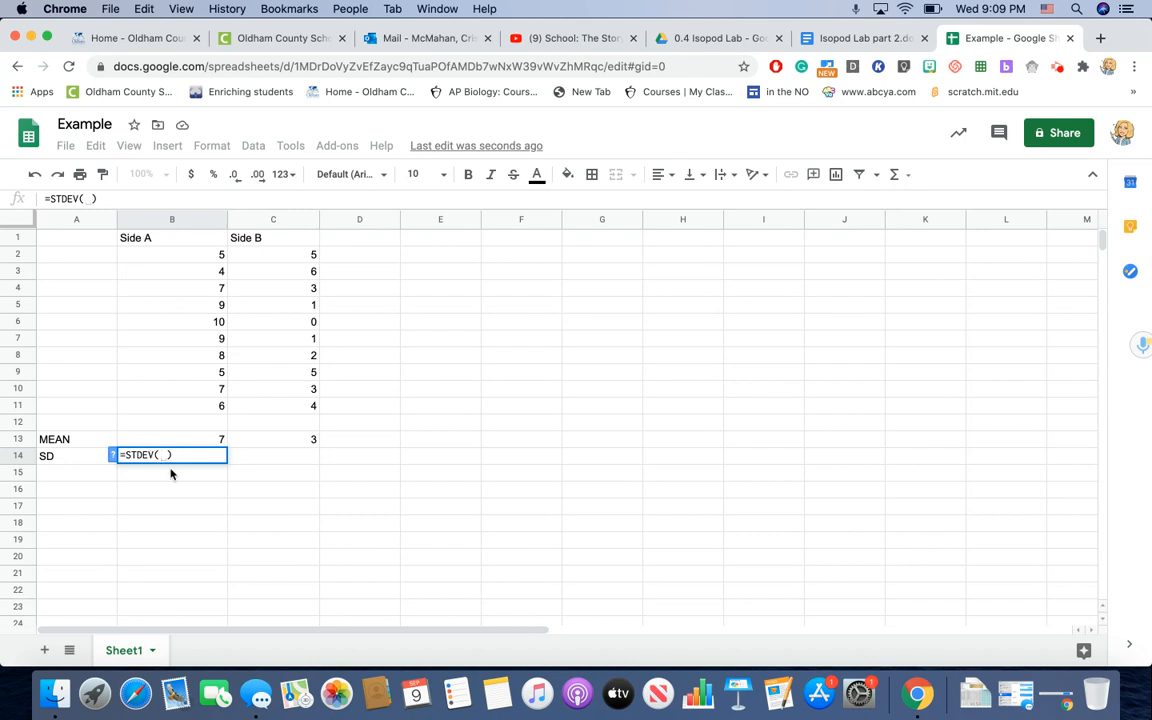
{"action": "left_click_drag", "start_coordinate": [180, 255], "coordinate": [172, 412]}
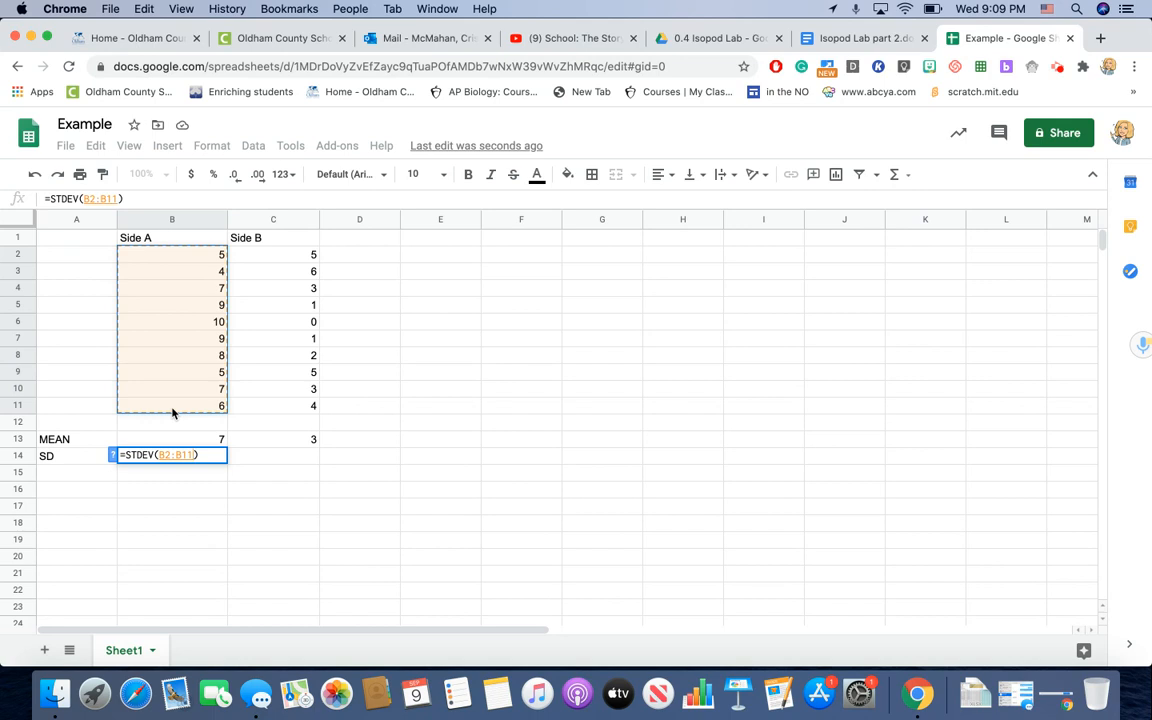
{"action": "key", "text": "Tab"}
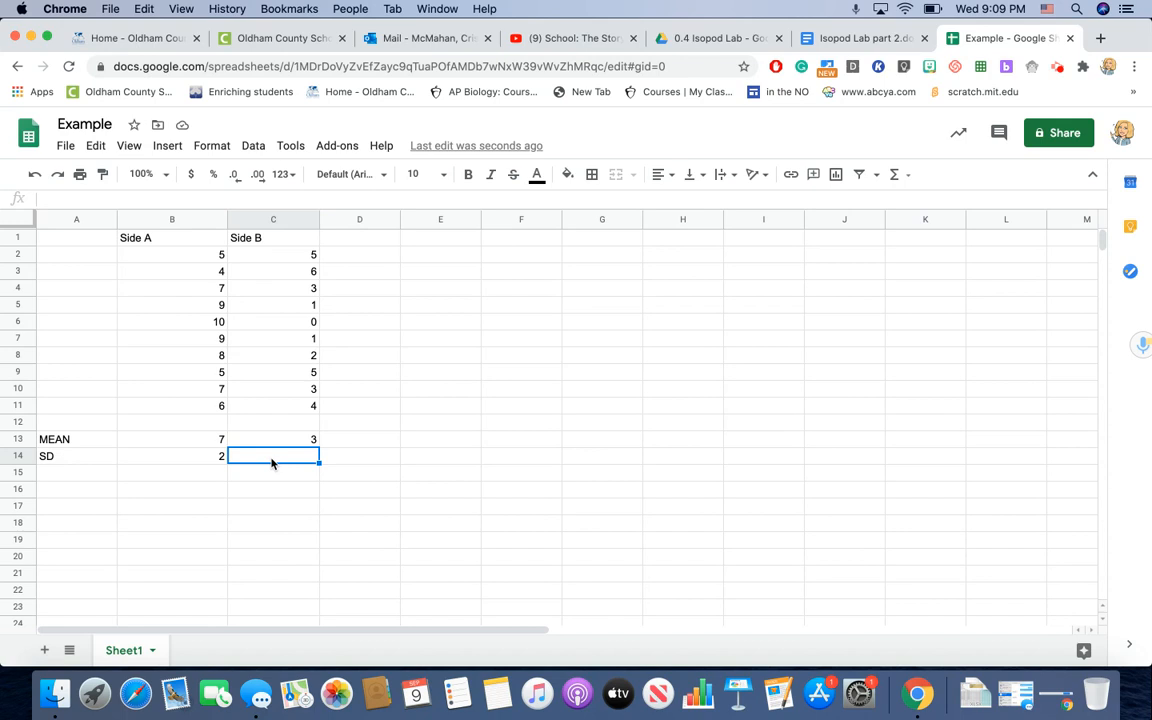
Step: Calculate the Side B standard deviation in C14 with the STDEV function over C2:C11
{"action": "type", "text": "="}
{"action": "left_click", "coordinate": [896, 175]}
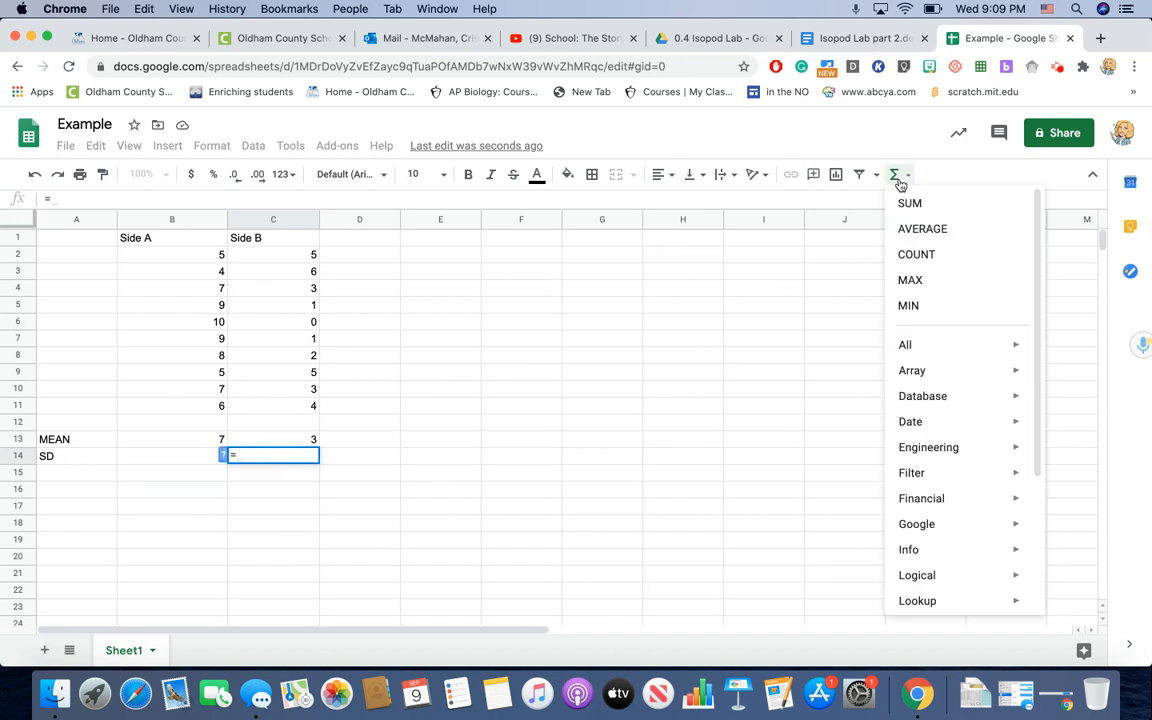
{"action": "mouse_move", "coordinate": [915, 344]}
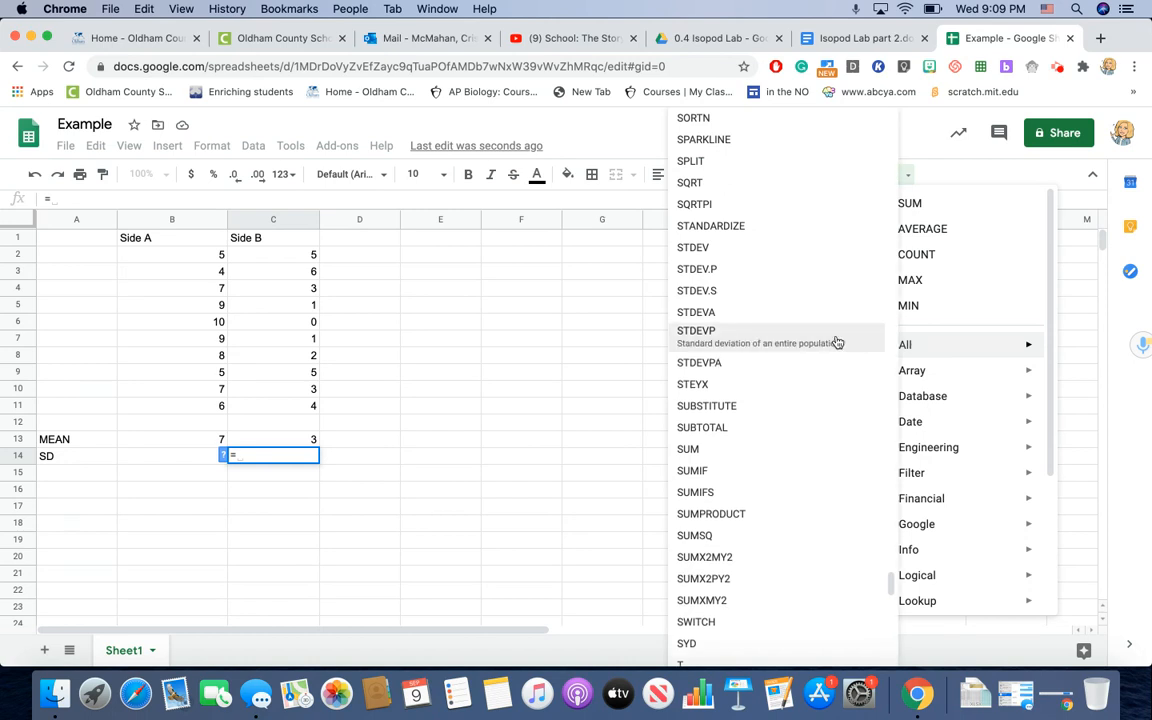
{"action": "left_click", "coordinate": [803, 262]}
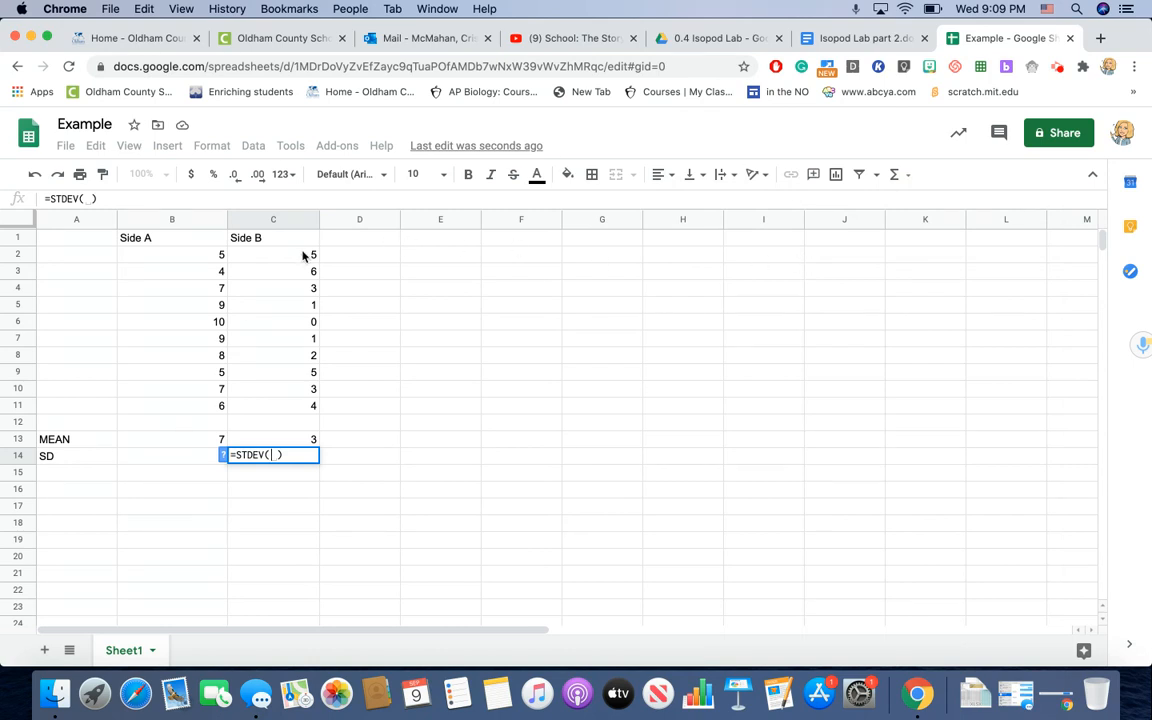
{"action": "left_click_drag", "start_coordinate": [304, 257], "coordinate": [302, 408]}
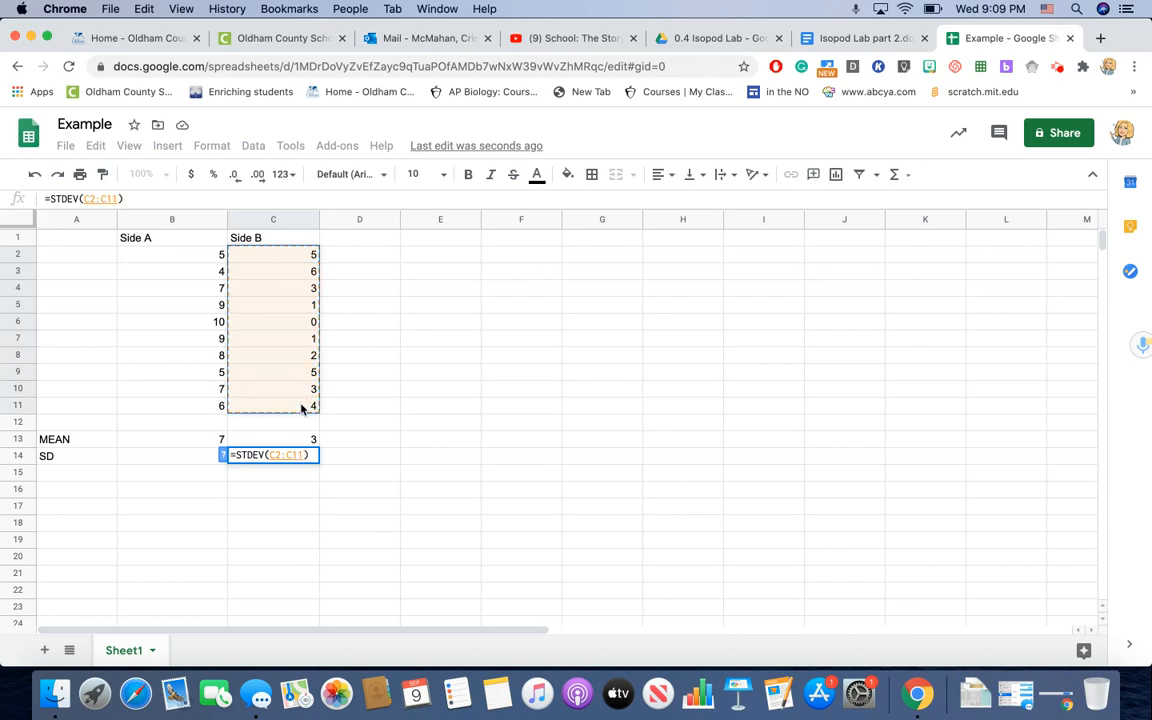
{"action": "key", "text": "Tab"}
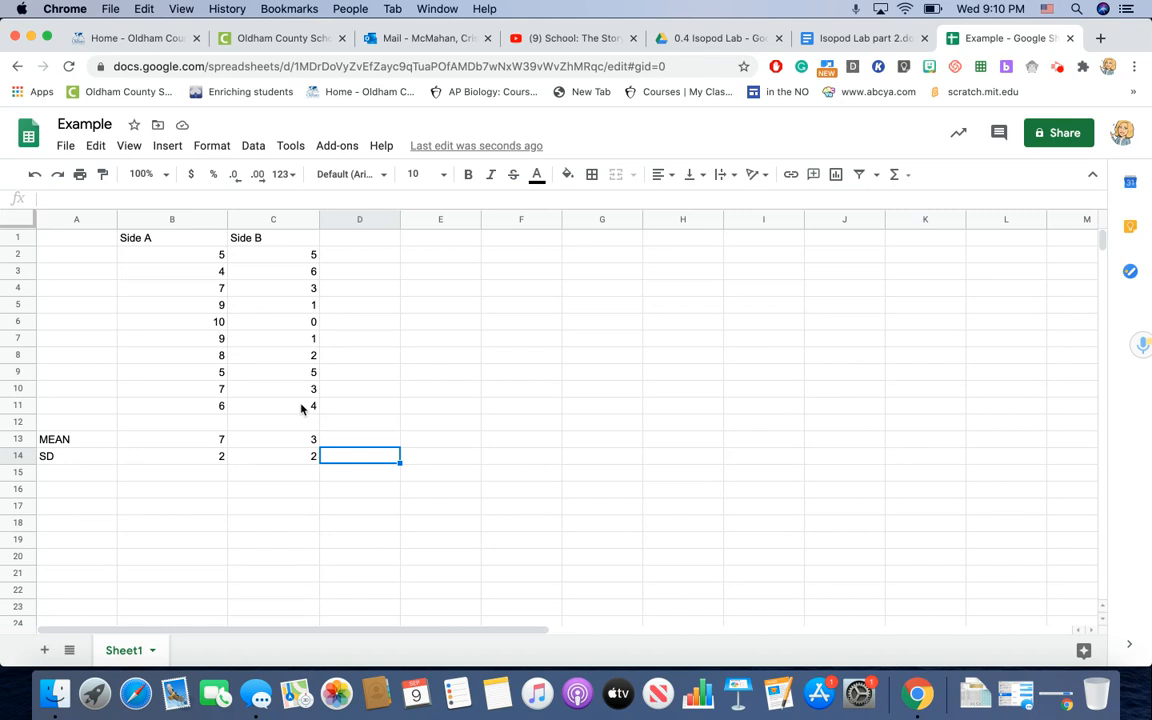
{"action": "left_click", "coordinate": [1058, 68]}
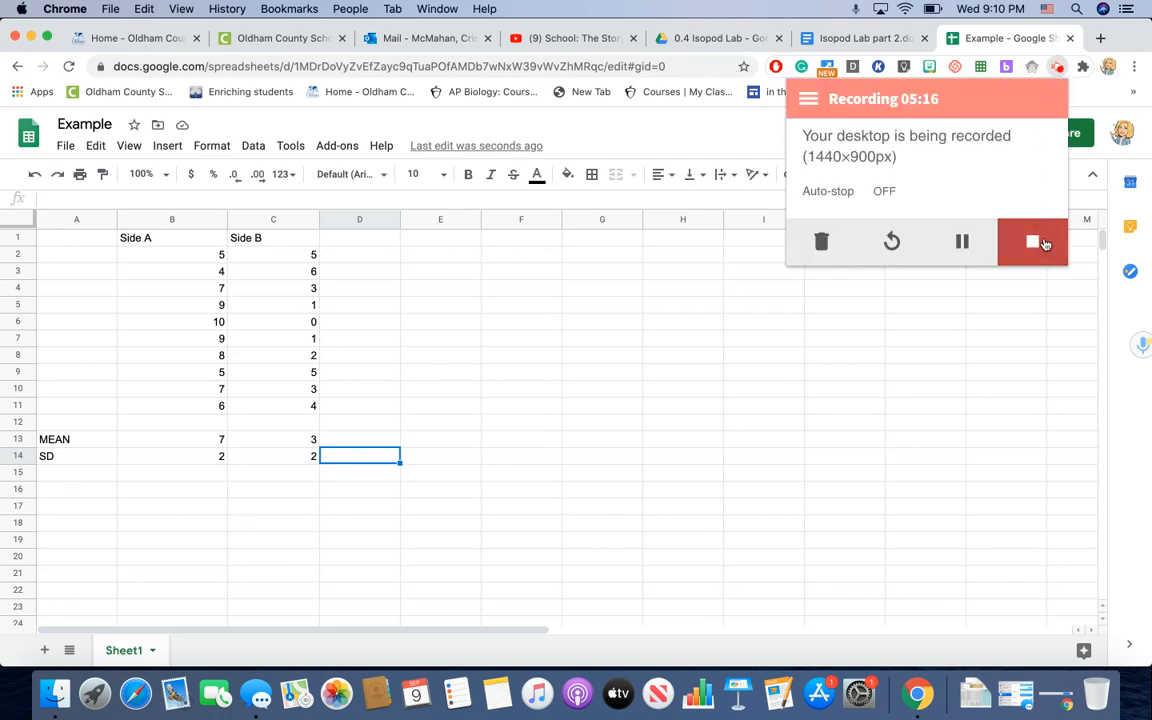